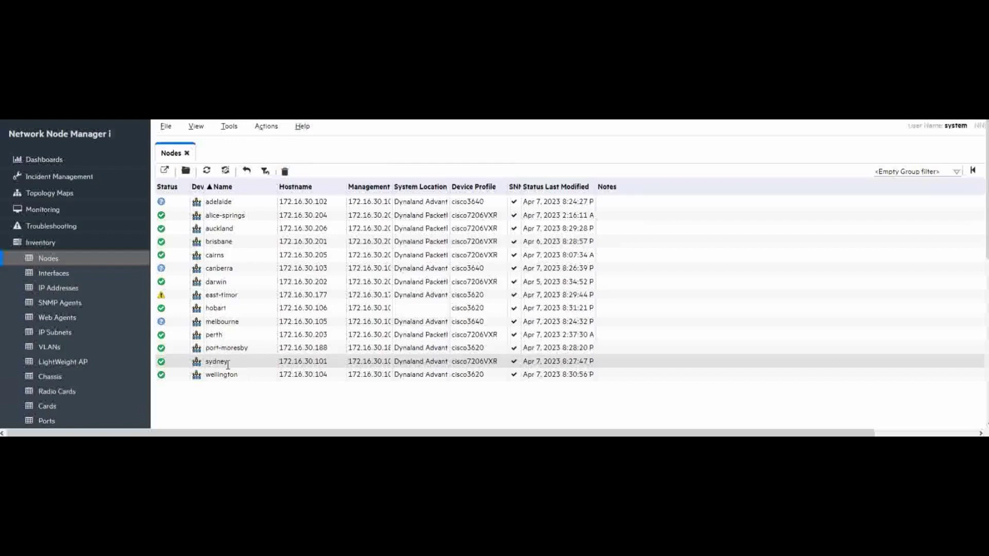
Select the sydney node and open its Monitoring Settings from Configuration Details.
{"action": "left_click", "coordinate": [246, 364]}
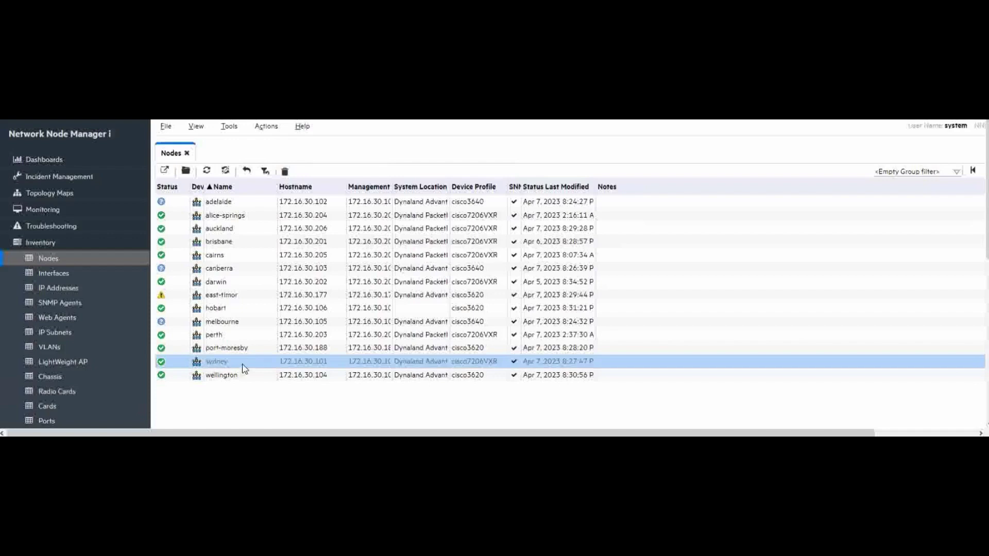
{"action": "left_click", "coordinate": [271, 130]}
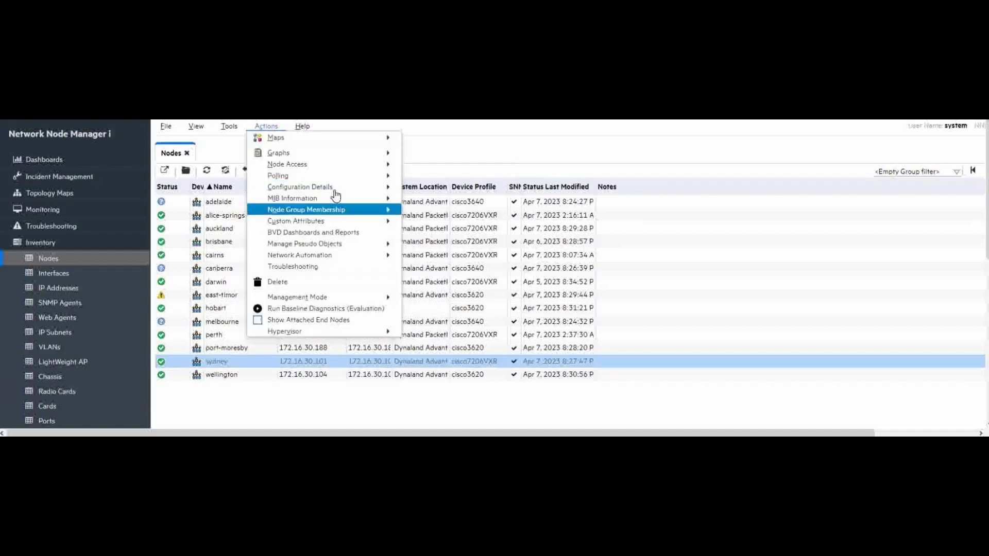
{"action": "mouse_move", "coordinate": [335, 190]}
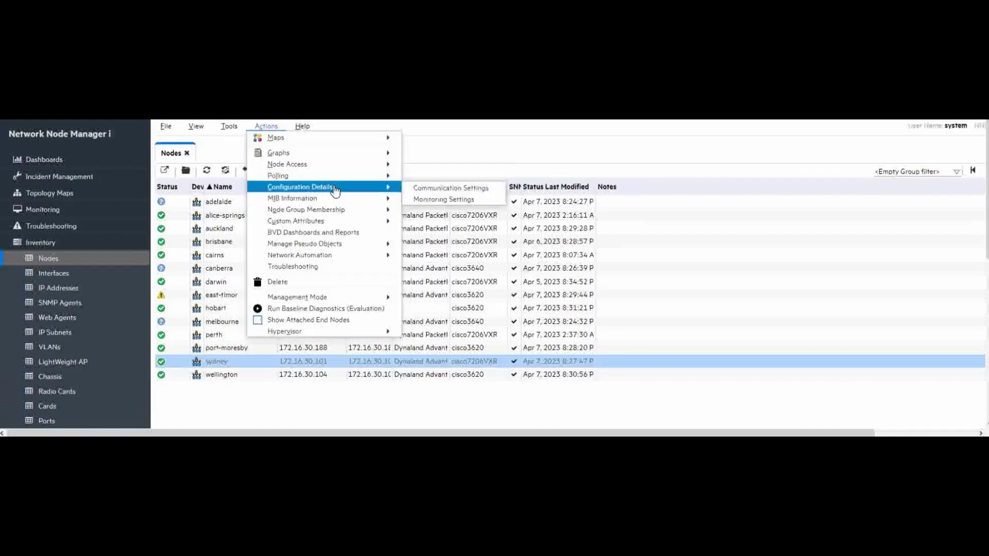
{"action": "left_click", "coordinate": [437, 201]}
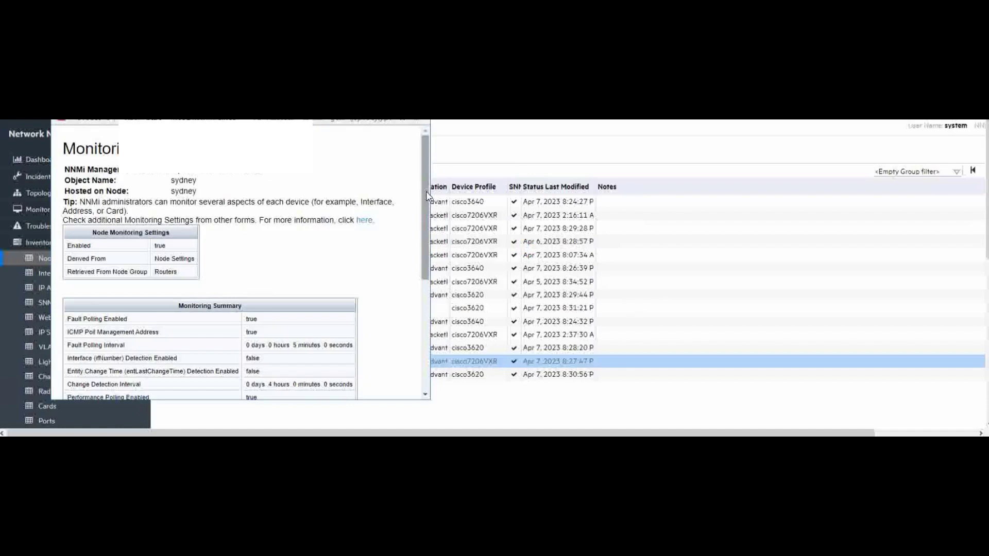
Confirm sydney's fault polling interval is 5 minutes, inherited from Routers, then return to Nodes.
{"action": "scroll", "coordinate": [427, 209], "scroll_direction": "down", "scroll_amount": 1}
{"action": "scroll", "coordinate": [427, 208], "scroll_direction": "down", "scroll_amount": 1}
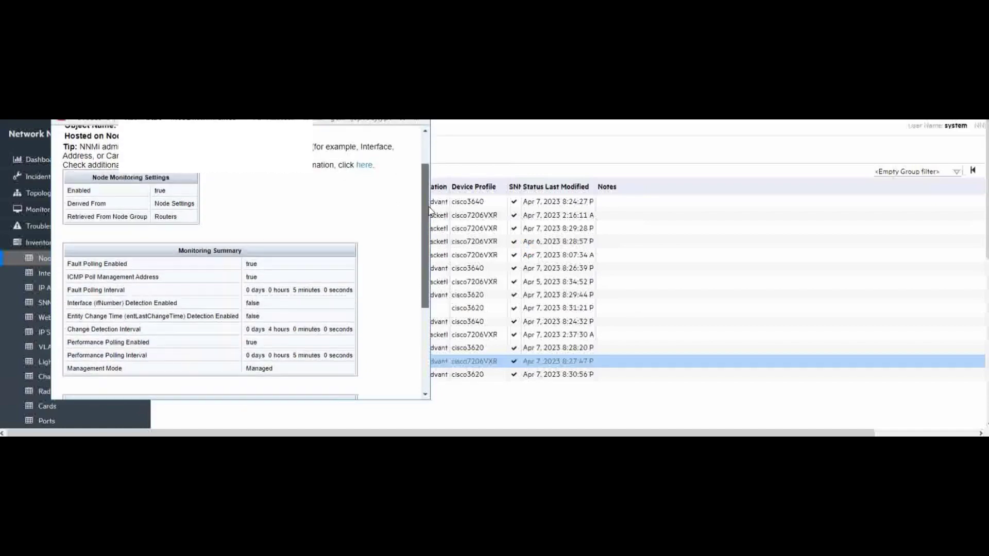
{"action": "scroll", "coordinate": [429, 214], "scroll_direction": "down", "scroll_amount": 1}
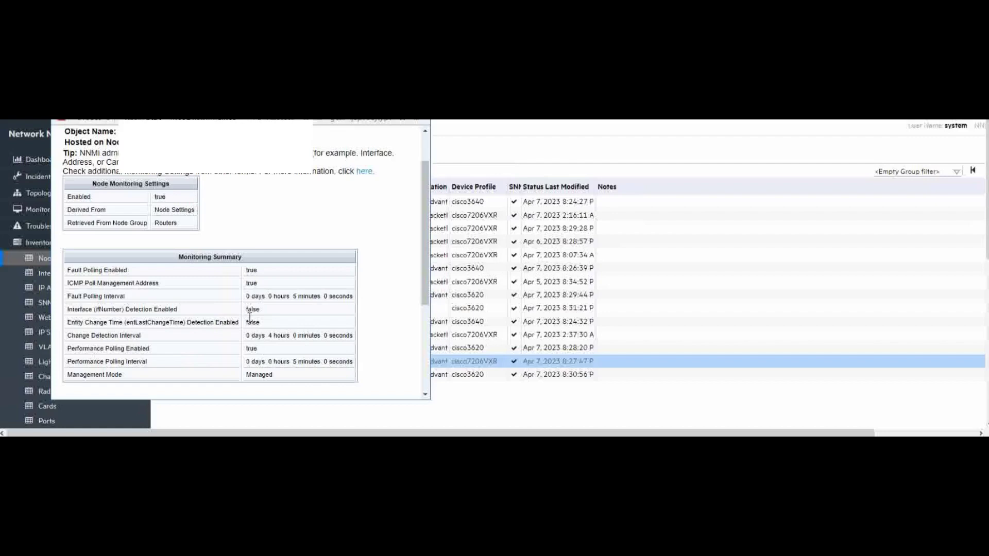
{"action": "triple_click", "coordinate": [103, 298]}
{"action": "left_click_drag", "start_coordinate": [287, 297], "coordinate": [322, 298]}
{"action": "left_click_drag", "start_coordinate": [177, 224], "coordinate": [155, 224]}
{"action": "left_click", "coordinate": [701, 244]}
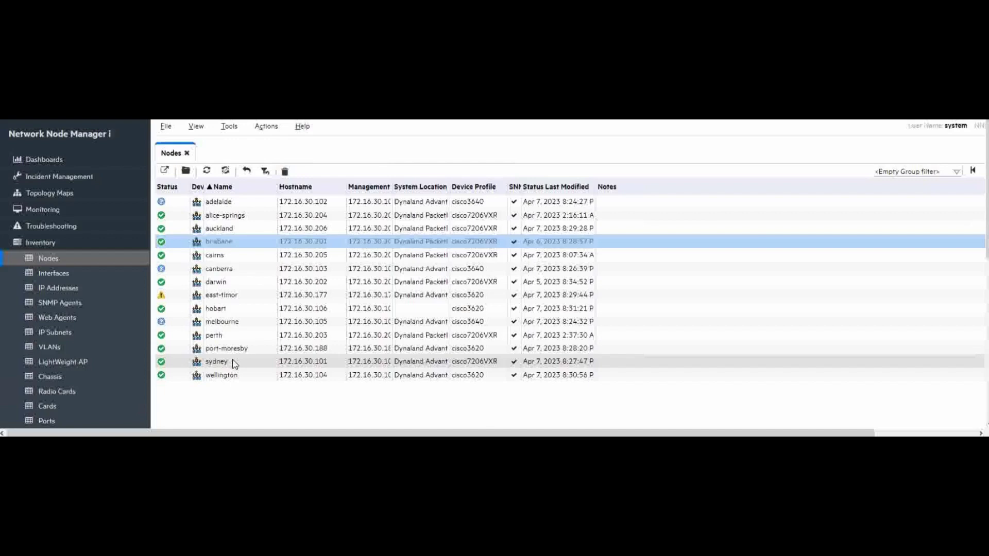
Add sydney to a newly created node group named 's-group'.
{"action": "left_click", "coordinate": [252, 365]}
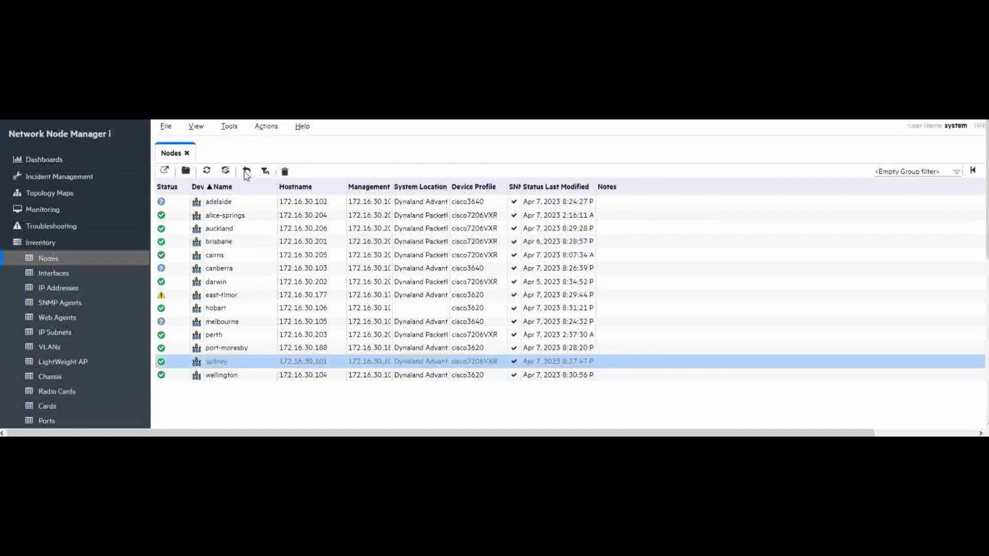
{"action": "left_click", "coordinate": [268, 128]}
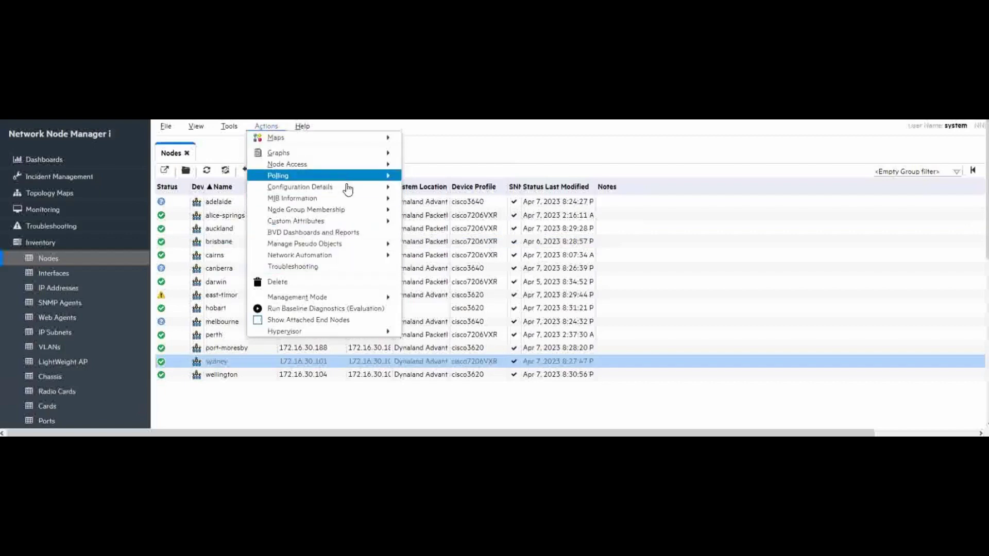
{"action": "mouse_move", "coordinate": [353, 240]}
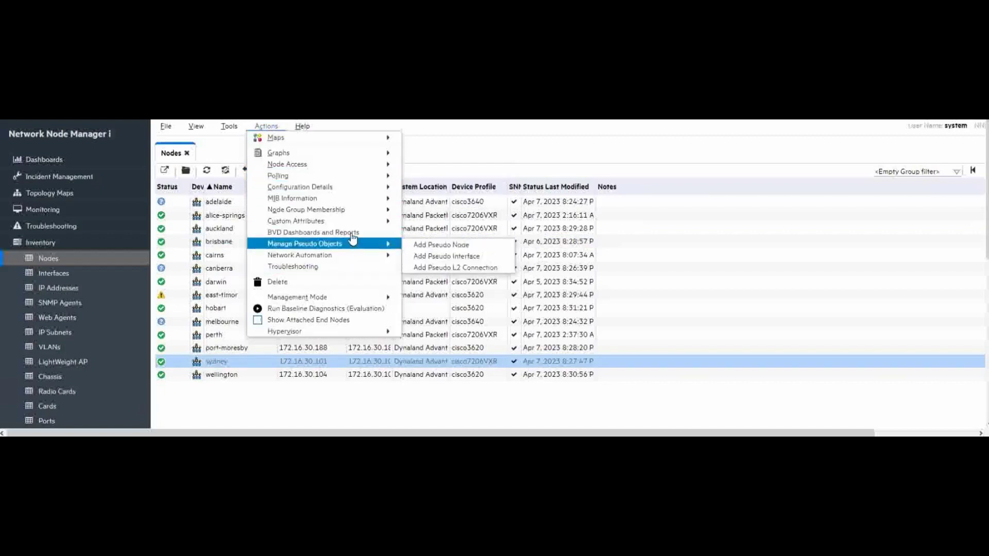
{"action": "mouse_move", "coordinate": [354, 212]}
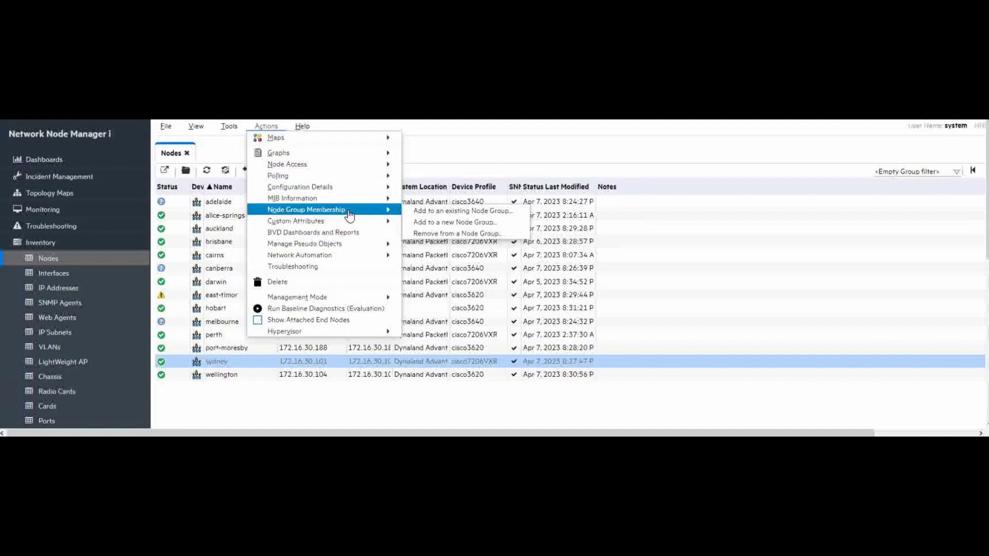
{"action": "left_click", "coordinate": [450, 227]}
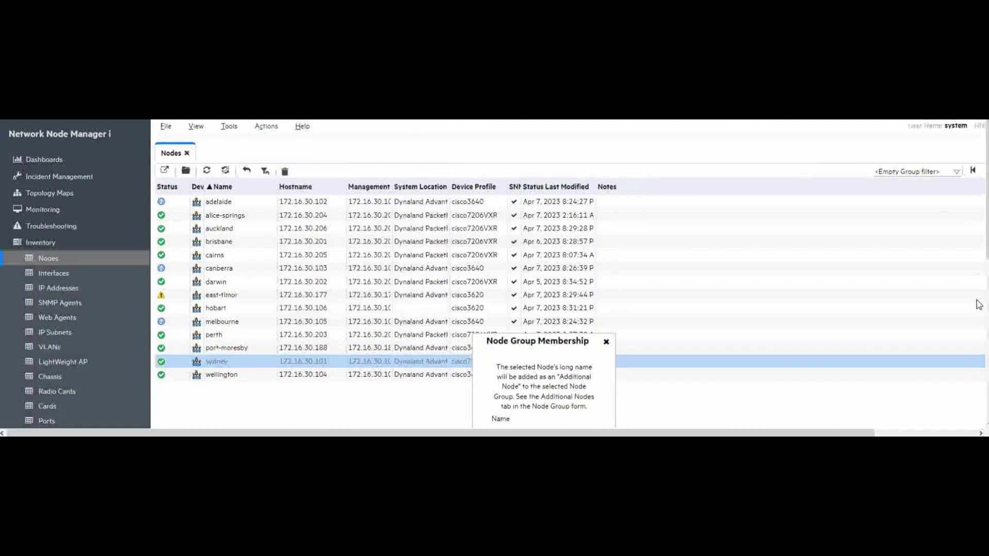
{"action": "scroll", "coordinate": [514, 435], "scroll_direction": "down", "scroll_amount": 1}
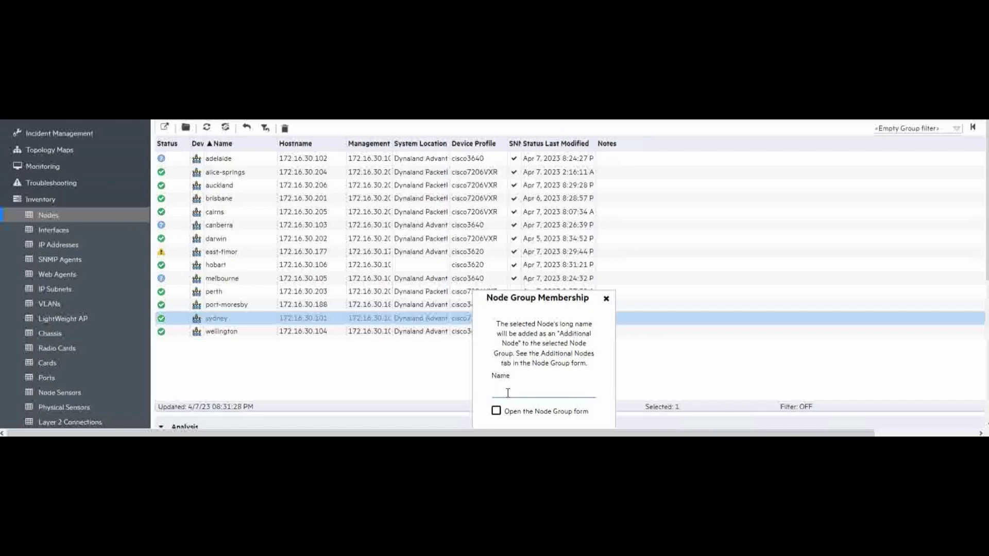
{"action": "type", "text": "s-group"}
{"action": "scroll", "coordinate": [494, 275], "scroll_direction": "down", "scroll_amount": 1}
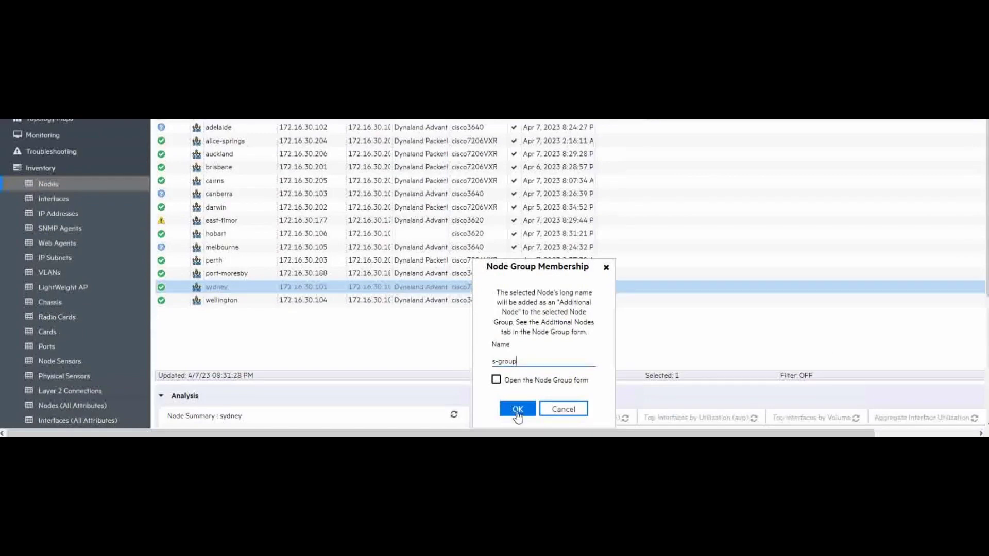
{"action": "left_click", "coordinate": [518, 409]}
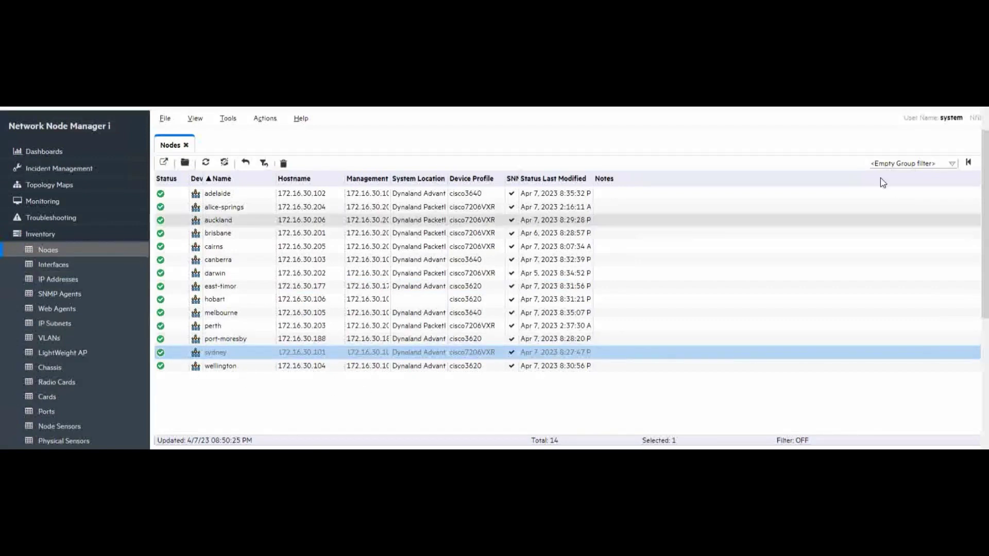
Filter the Nodes list to the s-group group, leaving only sydney (1 node).
{"action": "left_click", "coordinate": [953, 169]}
{"action": "left_click", "coordinate": [955, 170]}
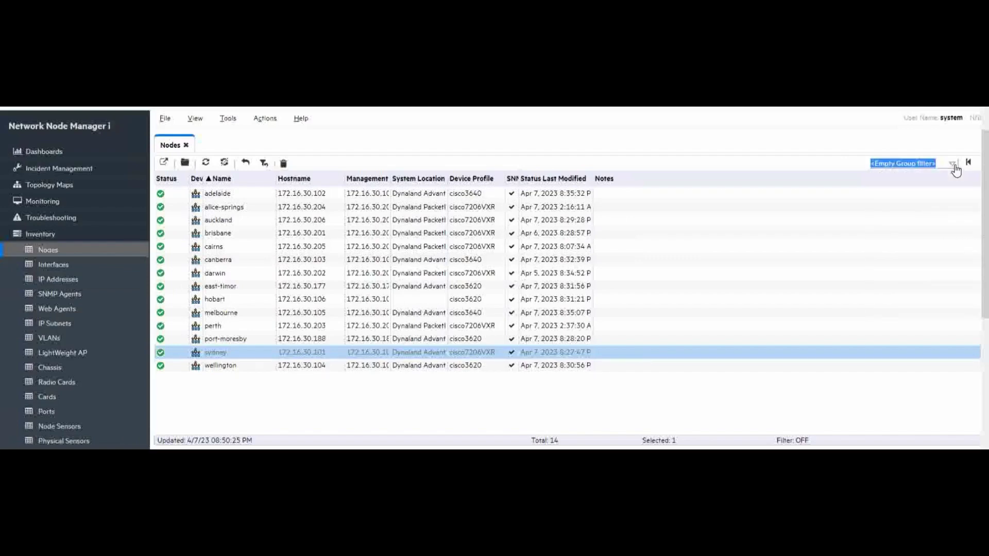
{"action": "left_click", "coordinate": [955, 170]}
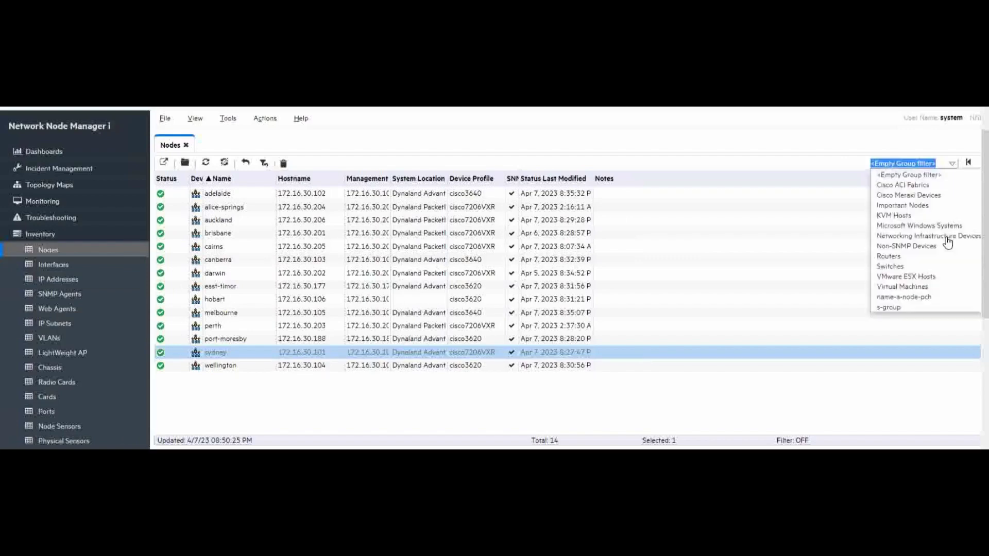
{"action": "left_click", "coordinate": [896, 312]}
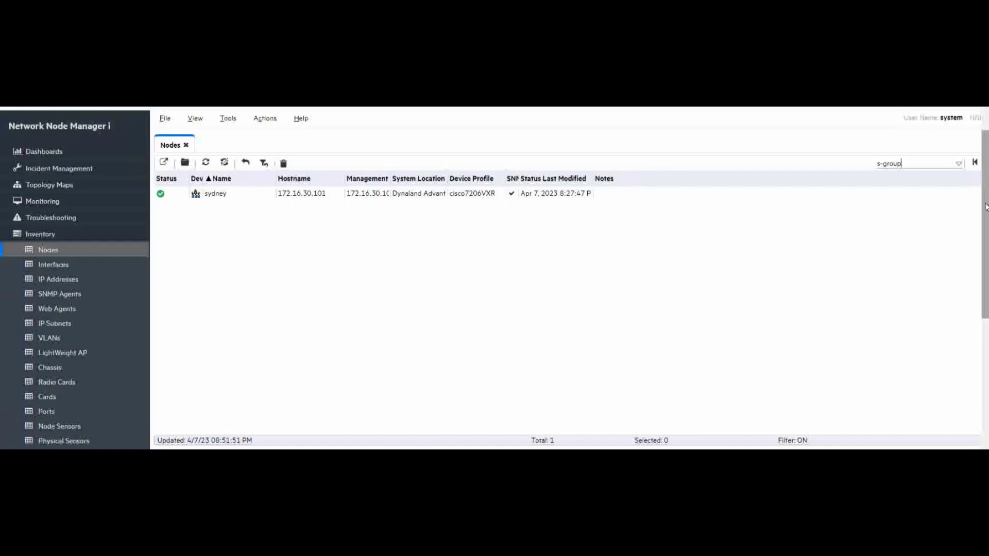
{"action": "left_click", "coordinate": [985, 396]}
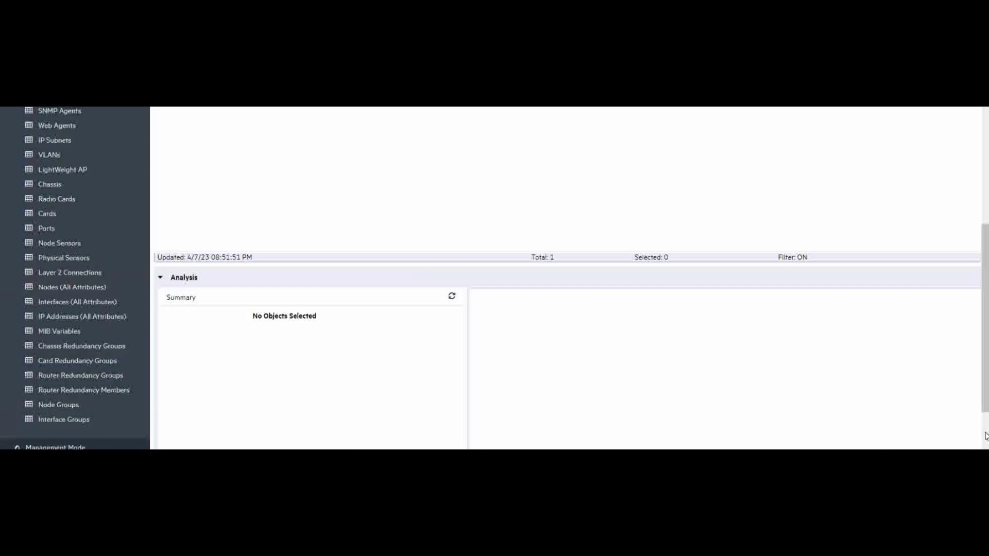
In the Configuration workspace's Monitoring Configuration, start a new Node Settings entry.
{"action": "left_click", "coordinate": [56, 432]}
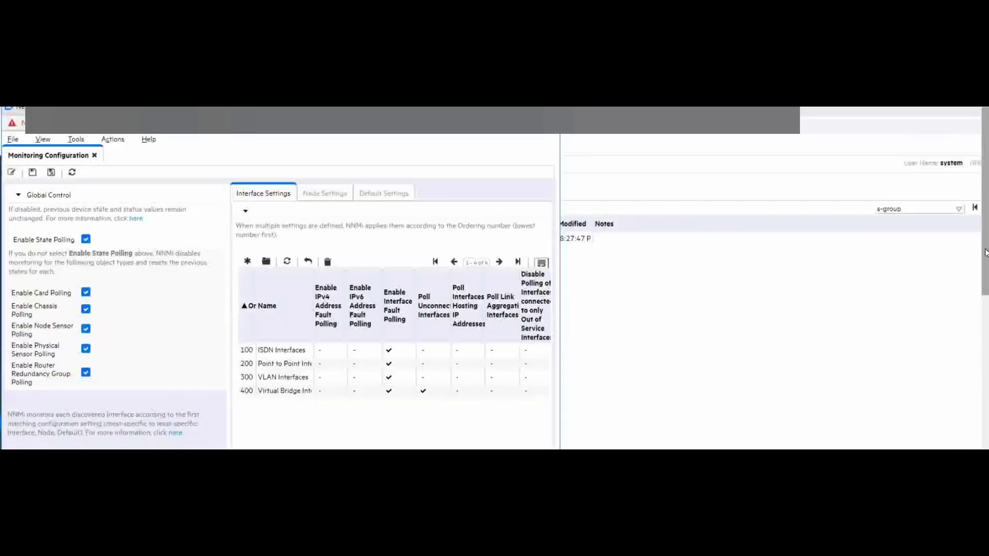
{"action": "left_click", "coordinate": [326, 195]}
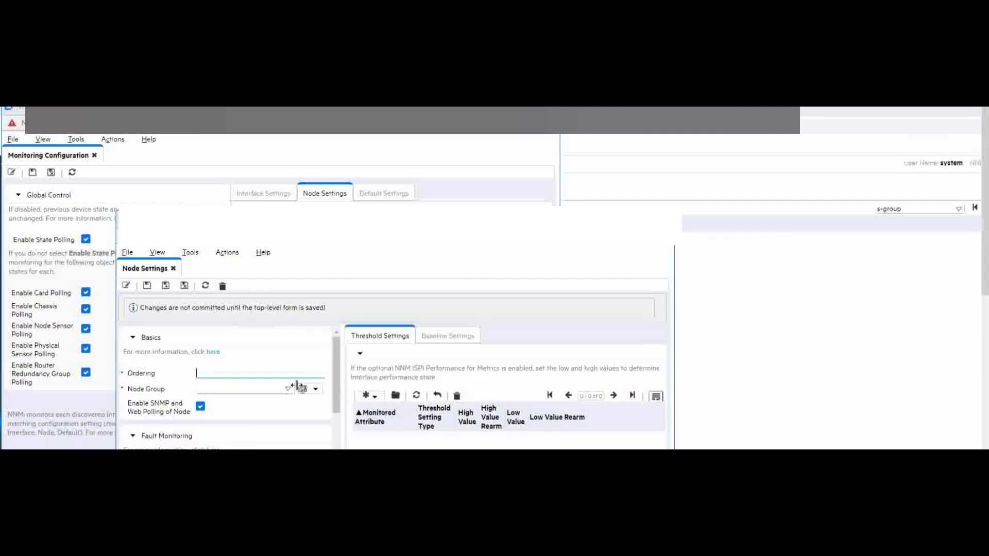
Set the node setting's node group to s-group and its ordering to 50.
{"action": "left_click", "coordinate": [278, 391]}
{"action": "type", "text": "s-group"}
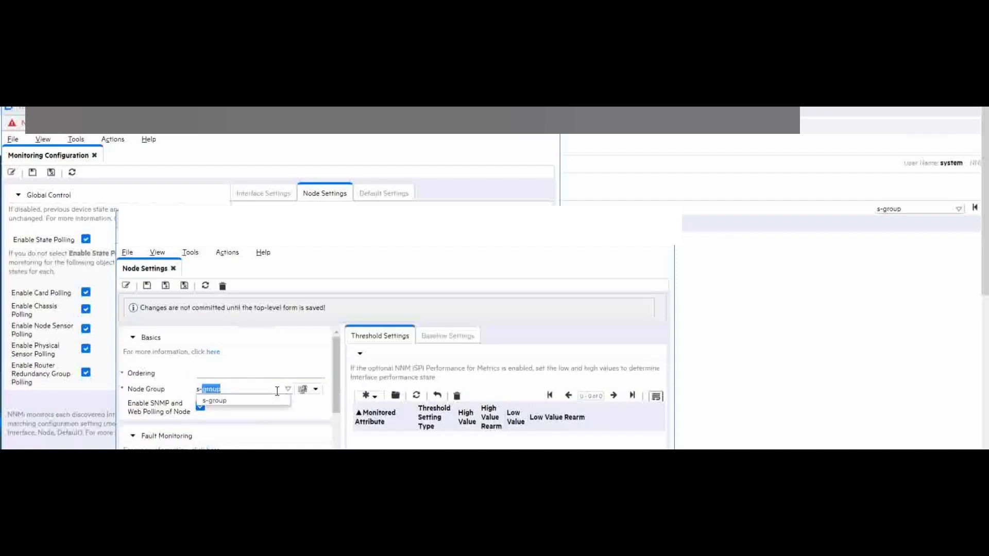
{"action": "left_click", "coordinate": [228, 402]}
{"action": "left_click", "coordinate": [208, 375]}
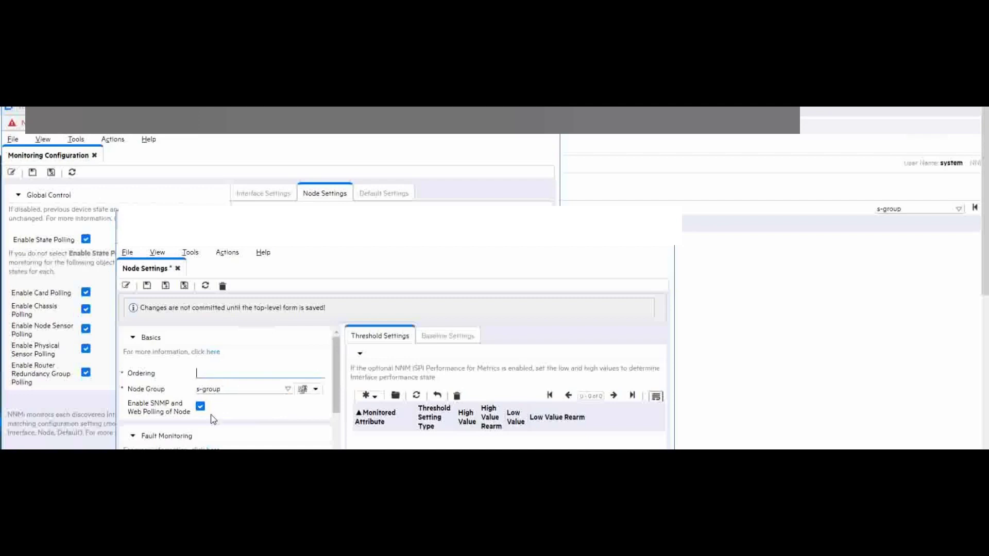
{"action": "type", "text": "50"}
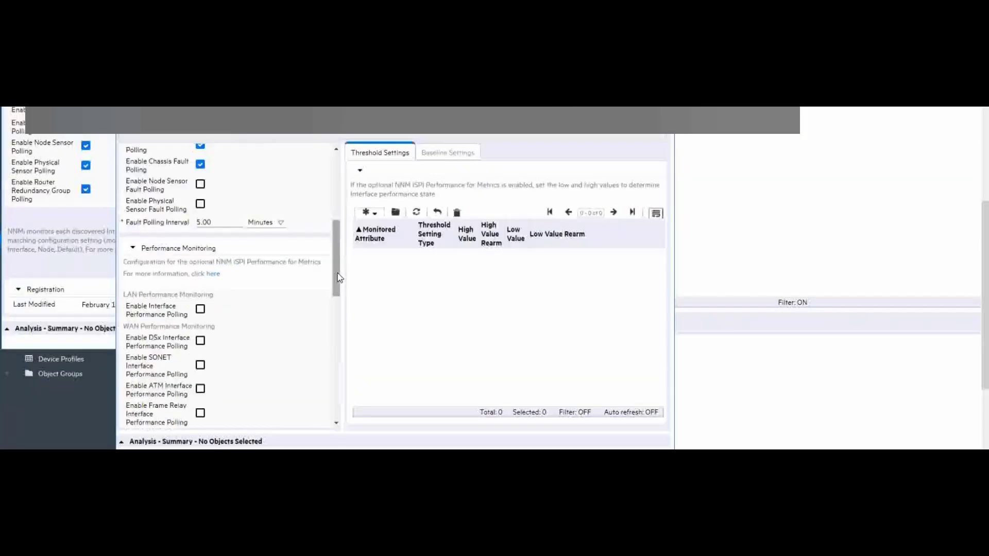
Set both the fault and performance polling intervals to 15 minutes.
{"action": "left_click", "coordinate": [196, 222]}
{"action": "type", "text": "1"}
{"action": "scroll", "coordinate": [338, 352], "scroll_direction": "down", "scroll_amount": 4}
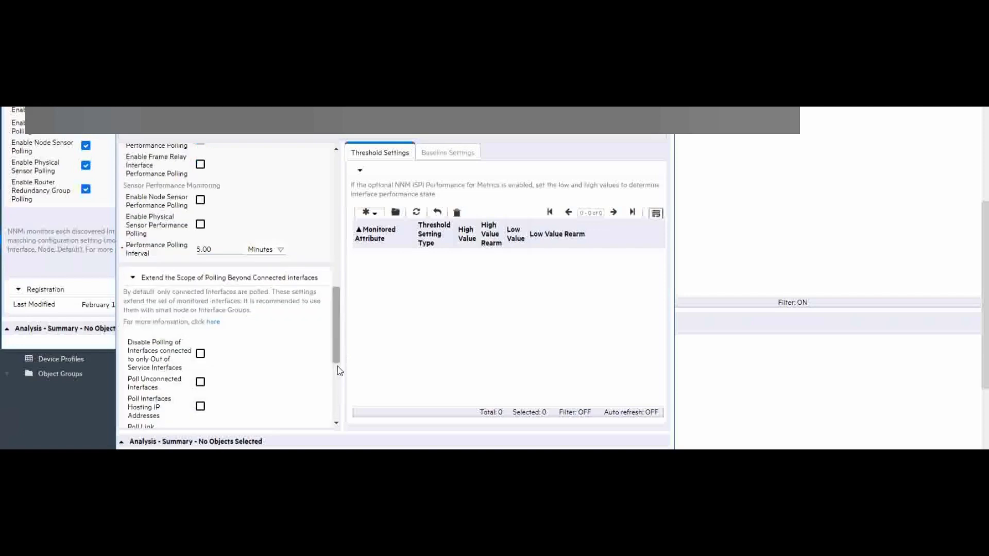
{"action": "scroll", "coordinate": [338, 391], "scroll_direction": "down", "scroll_amount": 3}
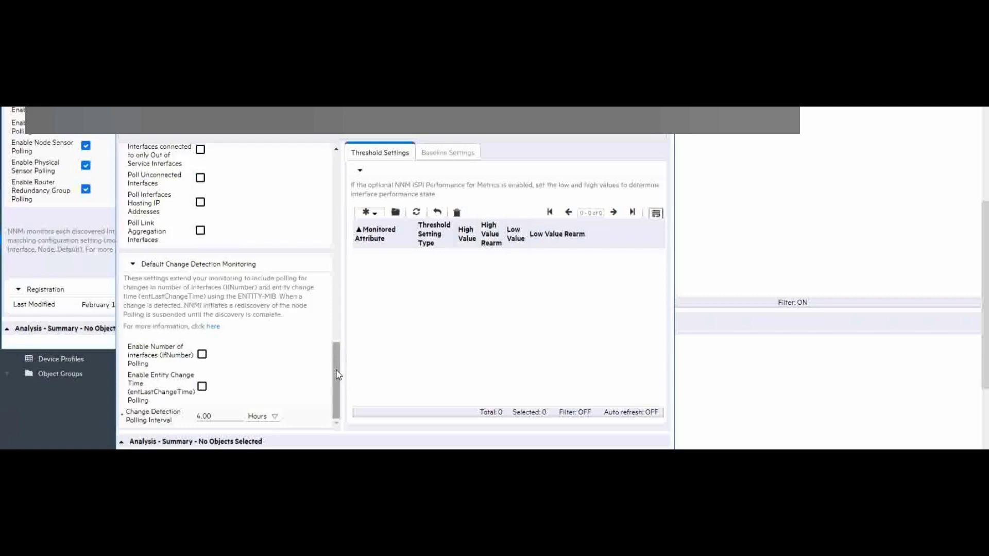
{"action": "left_click", "coordinate": [338, 317]}
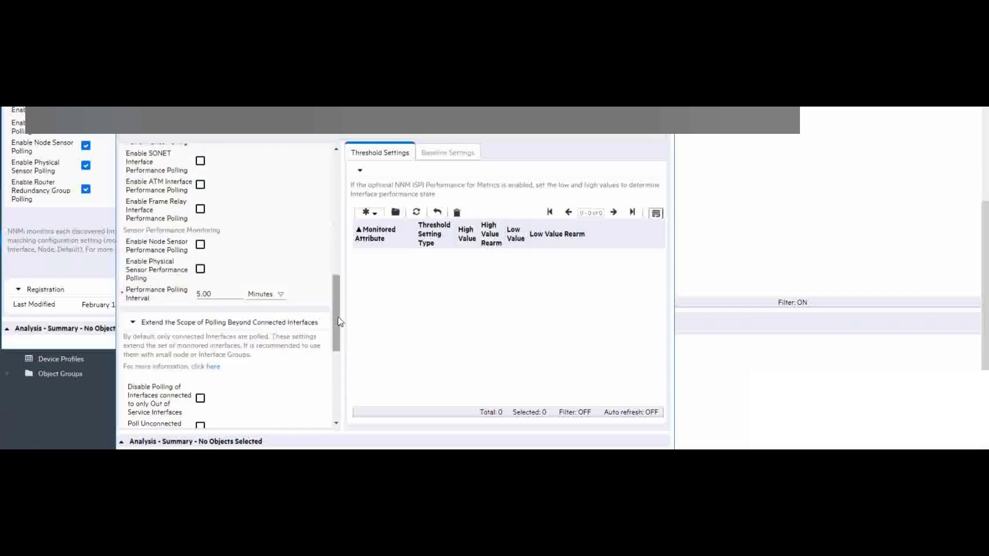
{"action": "left_click", "coordinate": [198, 294]}
{"action": "type", "text": "1"}
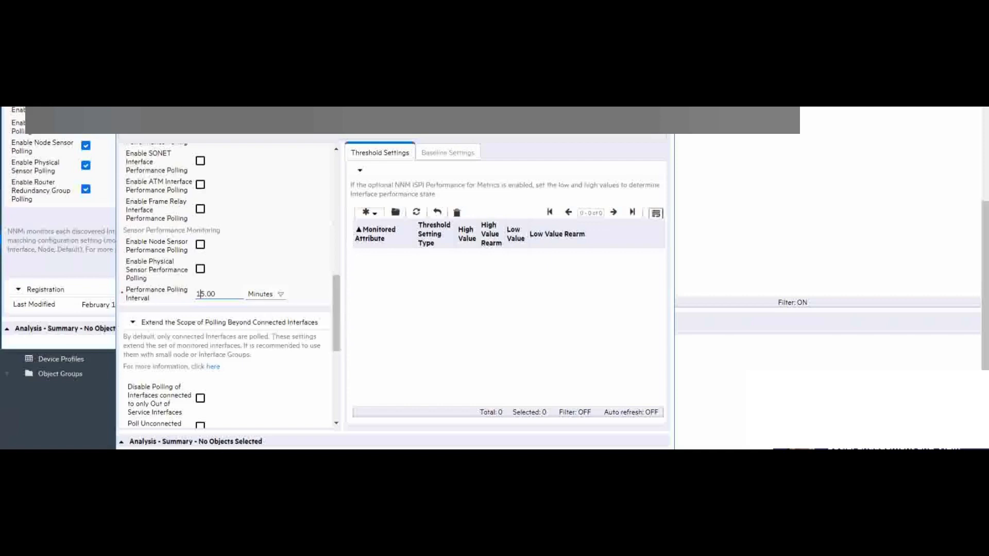
{"action": "left_click", "coordinate": [339, 184]}
{"action": "scroll", "coordinate": [339, 184], "scroll_direction": "up", "scroll_amount": 10}
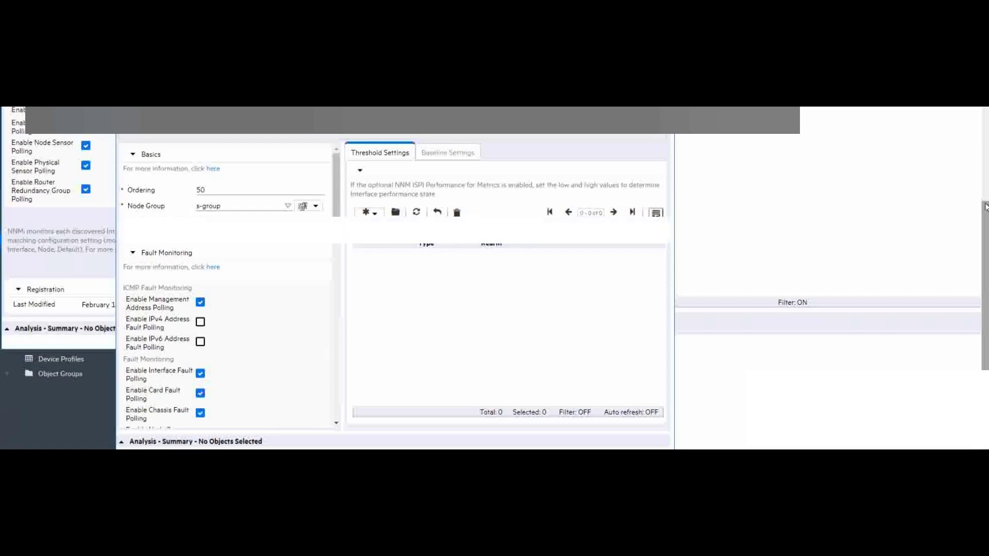
Back on the s-group-filtered Nodes list, select the sydney node.
{"action": "scroll", "coordinate": [985, 221], "scroll_direction": "up", "scroll_amount": 4}
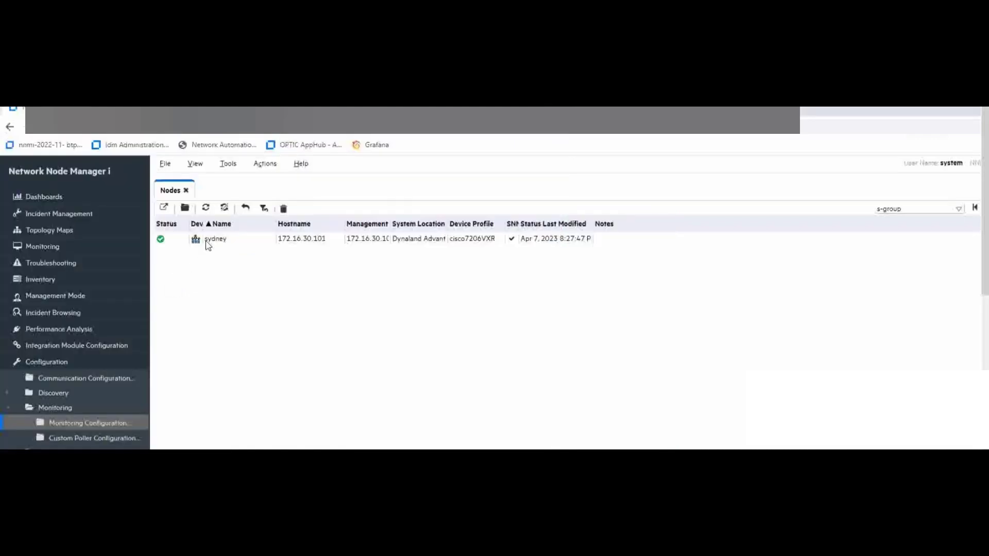
{"action": "left_click", "coordinate": [208, 243]}
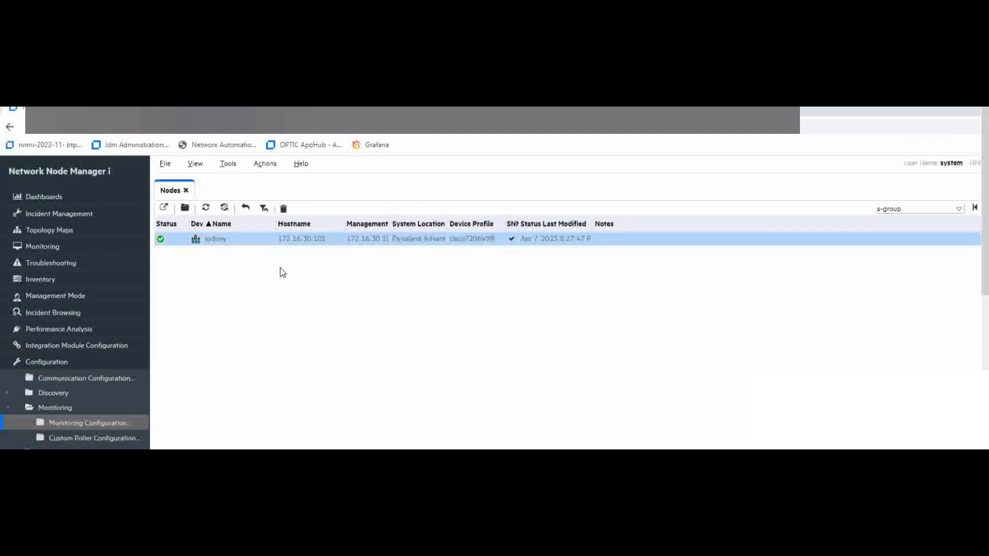
Status-poll sydney (172.16.30.101), check all policies succeed, and close the poll window.
{"action": "left_click", "coordinate": [258, 167]}
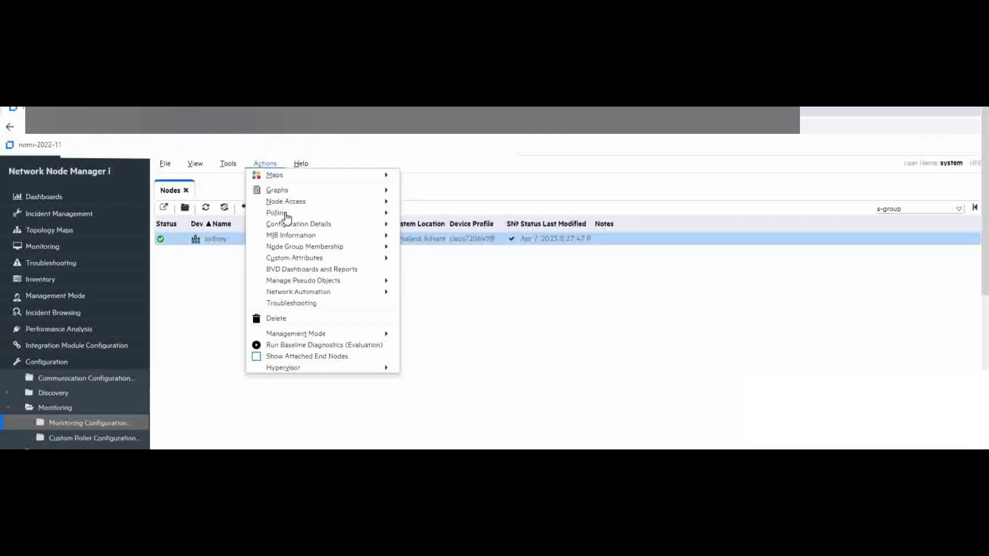
{"action": "mouse_move", "coordinate": [345, 221]}
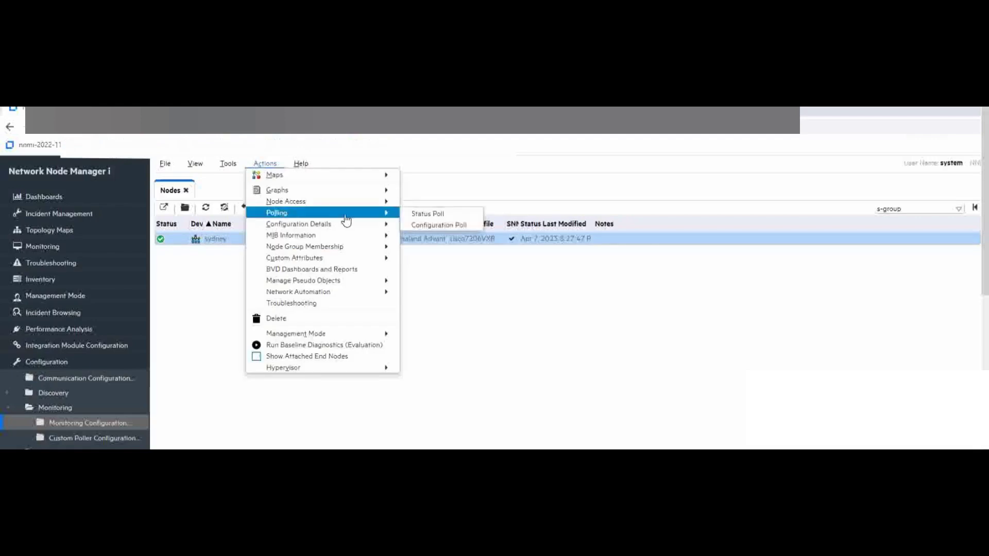
{"action": "left_click", "coordinate": [414, 214]}
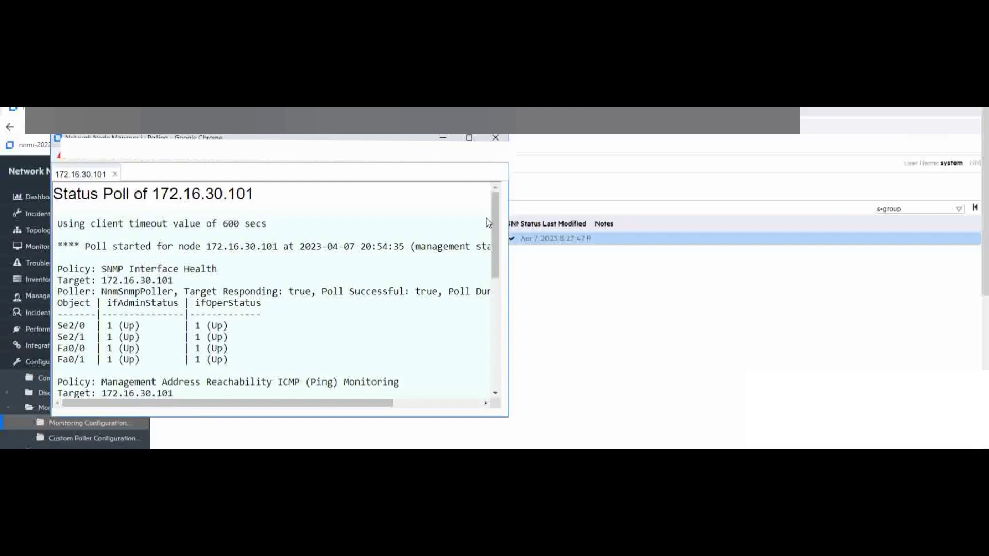
{"action": "left_click", "coordinate": [497, 349]}
{"action": "left_click", "coordinate": [495, 384]}
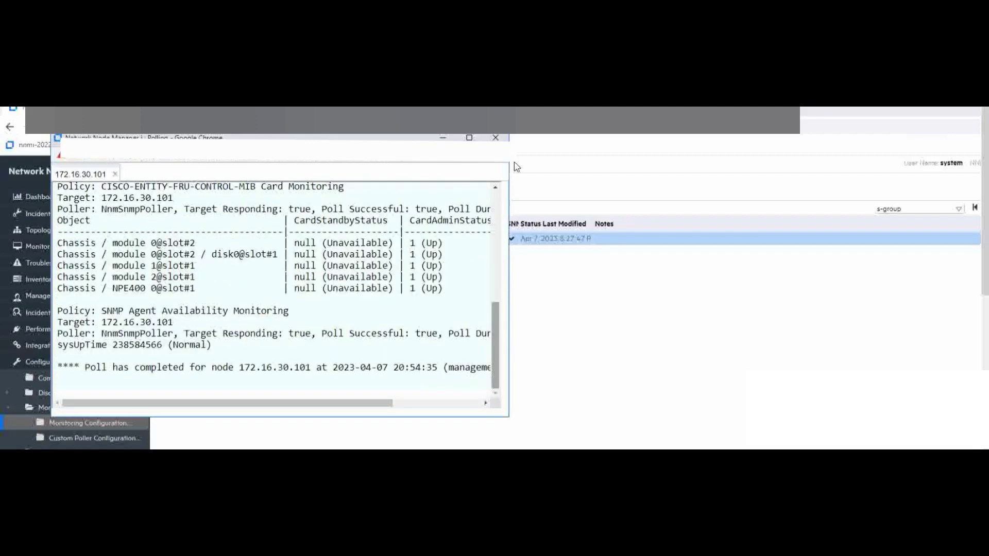
{"action": "left_click", "coordinate": [495, 138]}
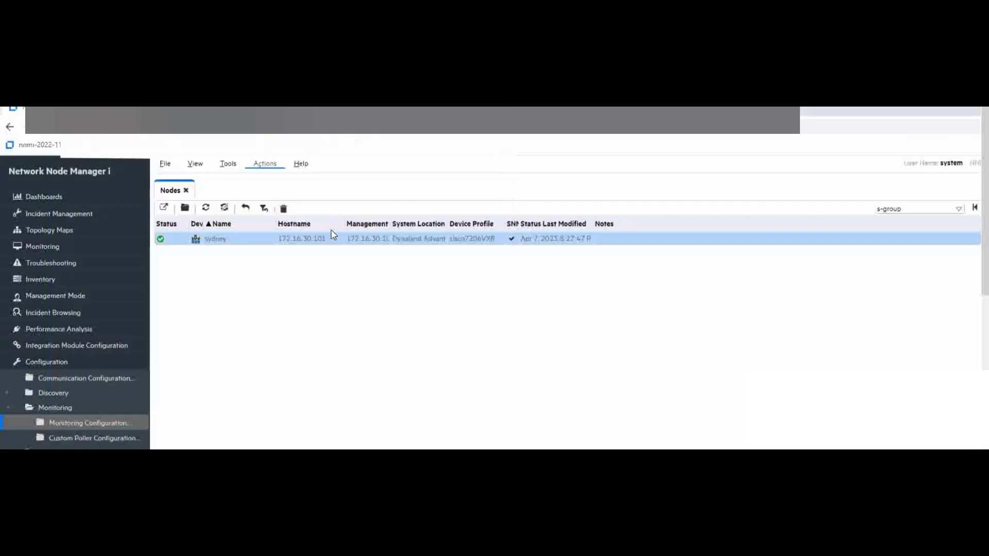
Open sydney's monitoring settings report and verify 15-minute fault polling from s-group.
{"action": "left_click", "coordinate": [266, 166]}
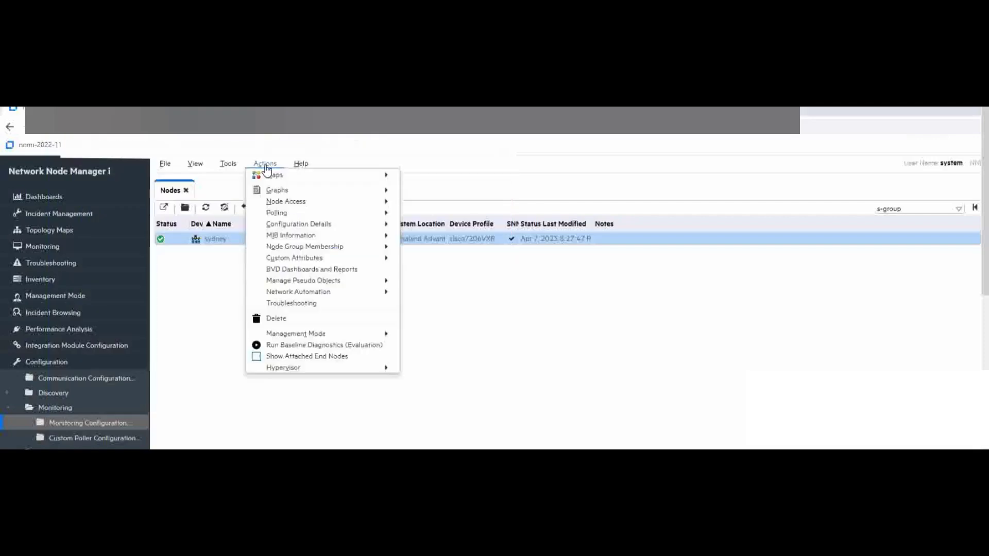
{"action": "mouse_move", "coordinate": [329, 235]}
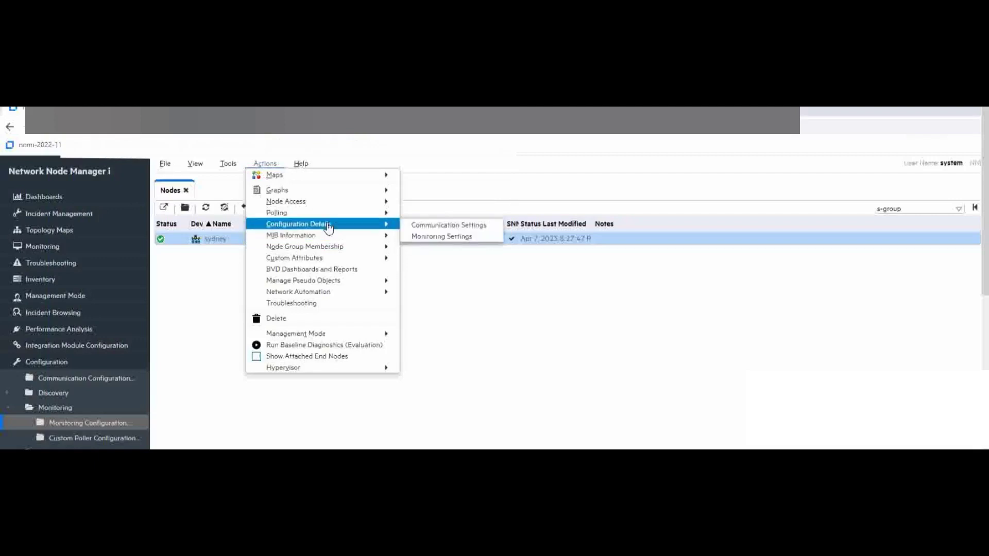
{"action": "left_click", "coordinate": [451, 238]}
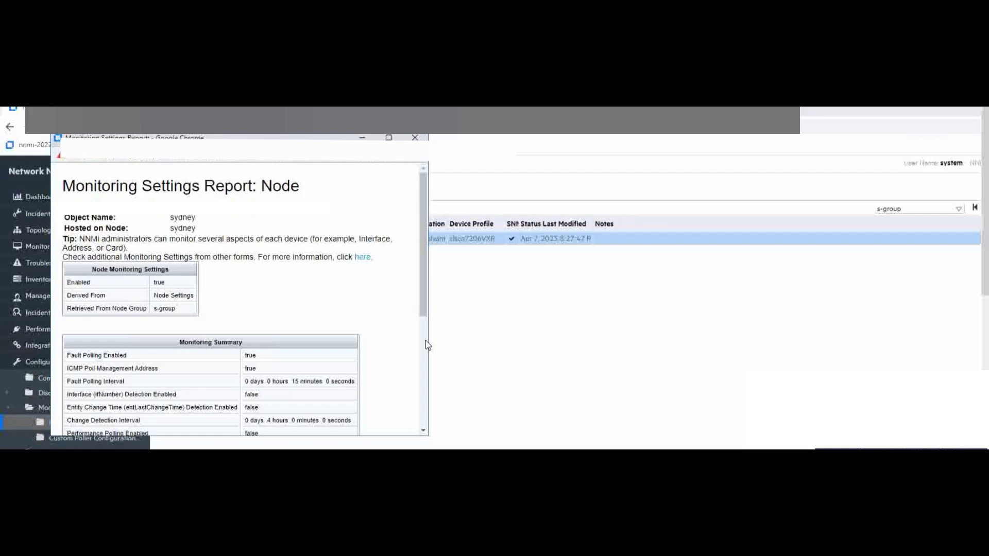
{"action": "scroll", "coordinate": [427, 342], "scroll_direction": "down", "scroll_amount": 5}
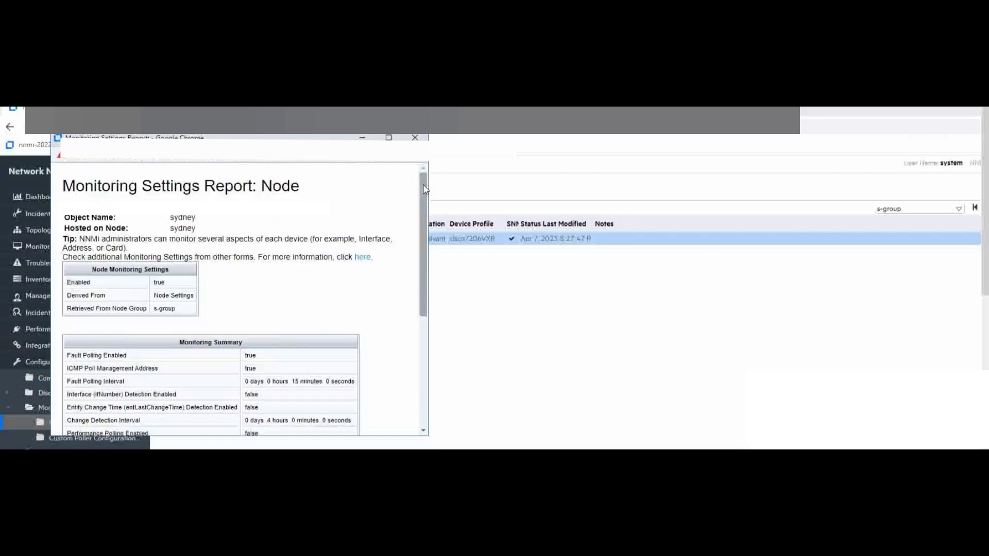
{"action": "left_click", "coordinate": [425, 189]}
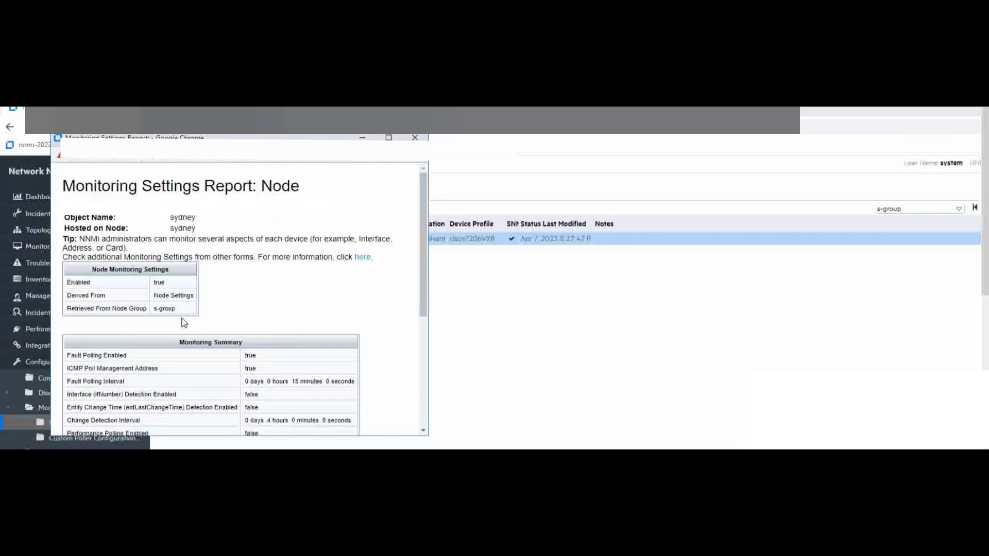